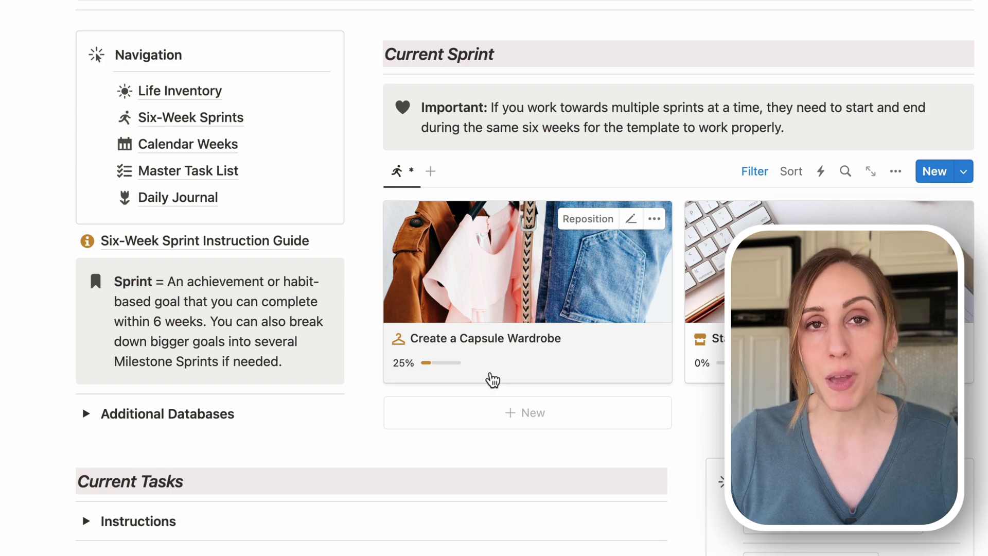
Look over the Current Tasks and Current Habits sections of the sprint dashboard and return to the Current Sprint area
{"action": "scroll", "coordinate": [607, 361], "scroll_direction": "down", "scroll_amount": 5}
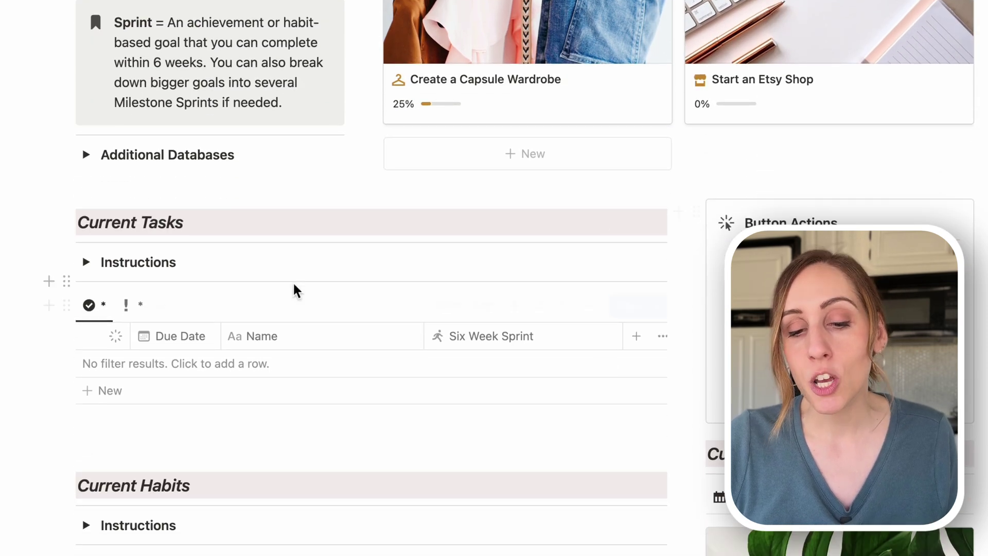
{"action": "scroll", "coordinate": [294, 287], "scroll_direction": "down", "scroll_amount": 3}
{"action": "scroll", "coordinate": [309, 257], "scroll_direction": "down", "scroll_amount": 2}
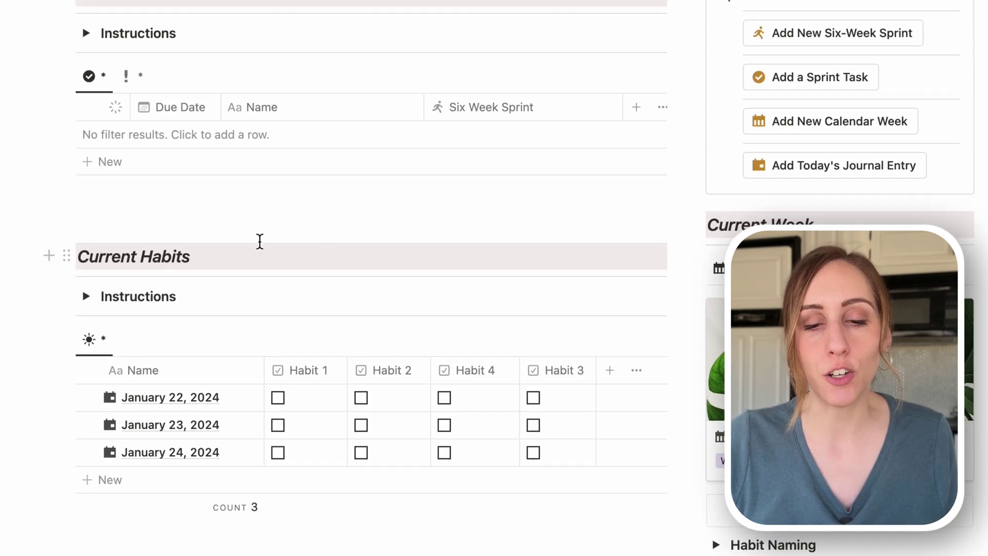
{"action": "scroll", "coordinate": [353, 322], "scroll_direction": "up", "scroll_amount": 4}
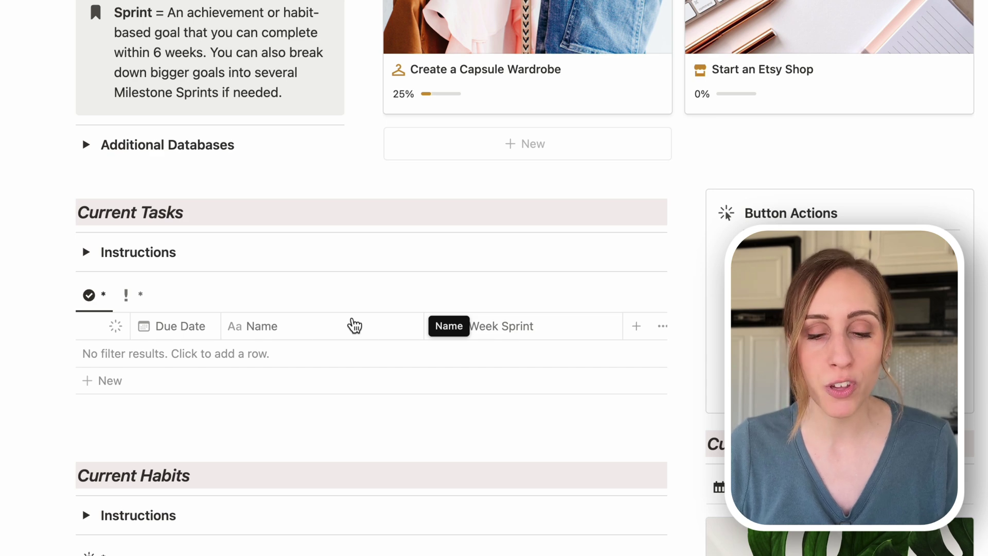
{"action": "scroll", "coordinate": [326, 269], "scroll_direction": "down", "scroll_amount": 2}
{"action": "scroll", "coordinate": [326, 265], "scroll_direction": "up", "scroll_amount": 5}
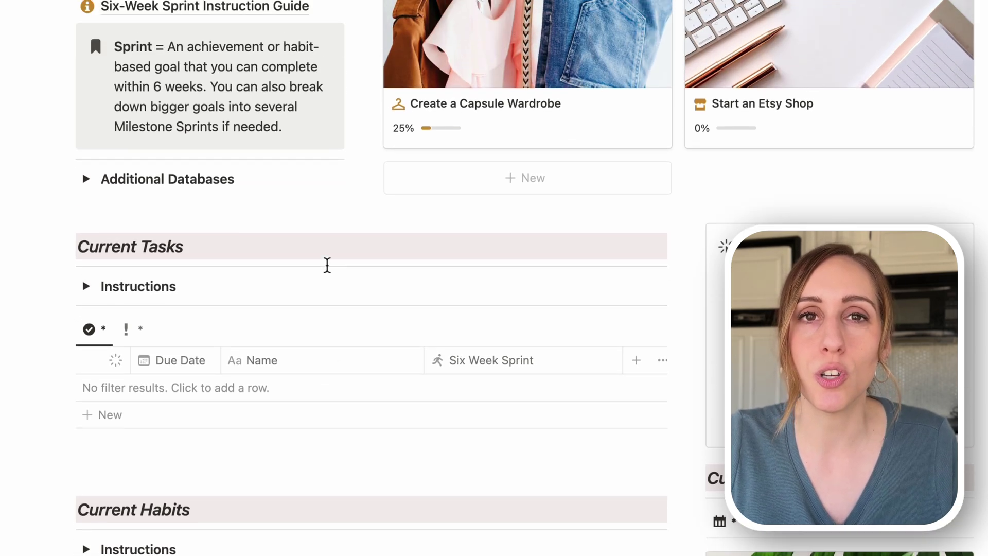
{"action": "scroll", "coordinate": [326, 265], "scroll_direction": "up", "scroll_amount": 1}
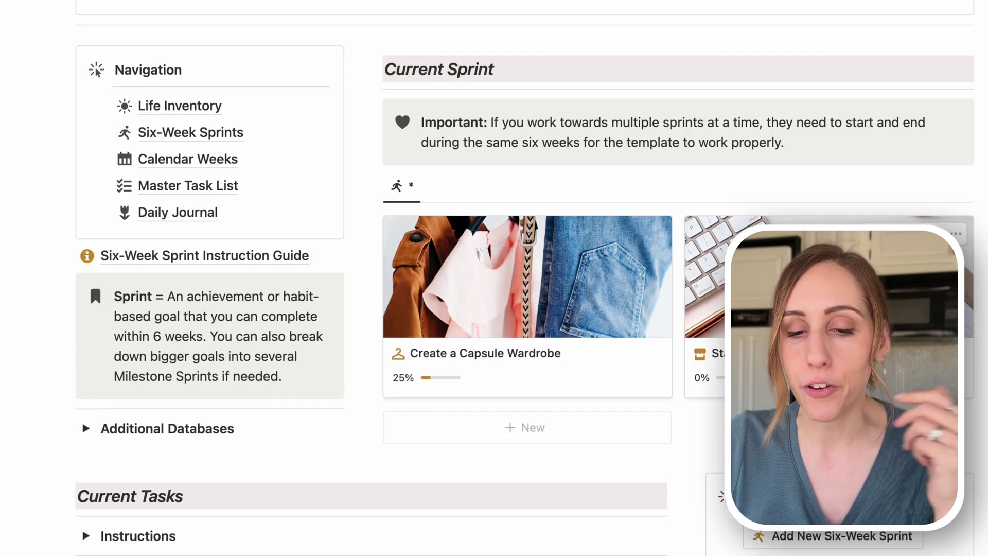
Open the Calendar Weeks database, preview the March 11-17, 2024 week page, and return to the dashboard
{"action": "left_click", "coordinate": [177, 163]}
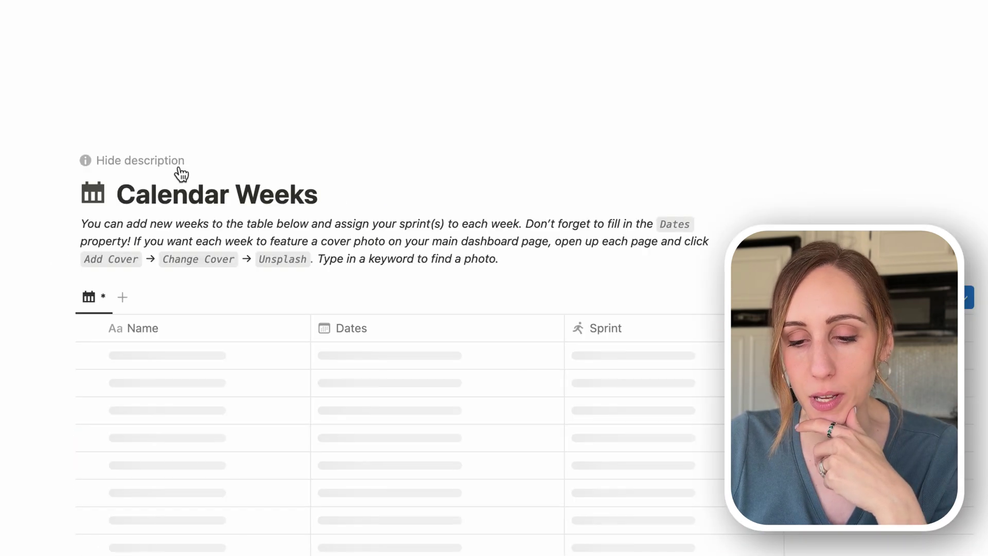
{"action": "scroll", "coordinate": [513, 266], "scroll_direction": "down", "scroll_amount": 5}
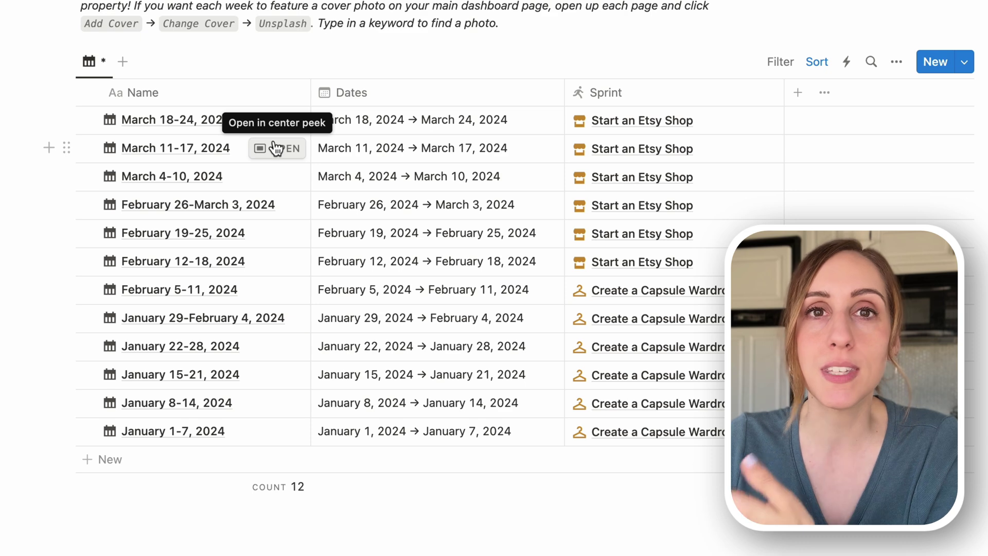
{"action": "left_click", "coordinate": [272, 151]}
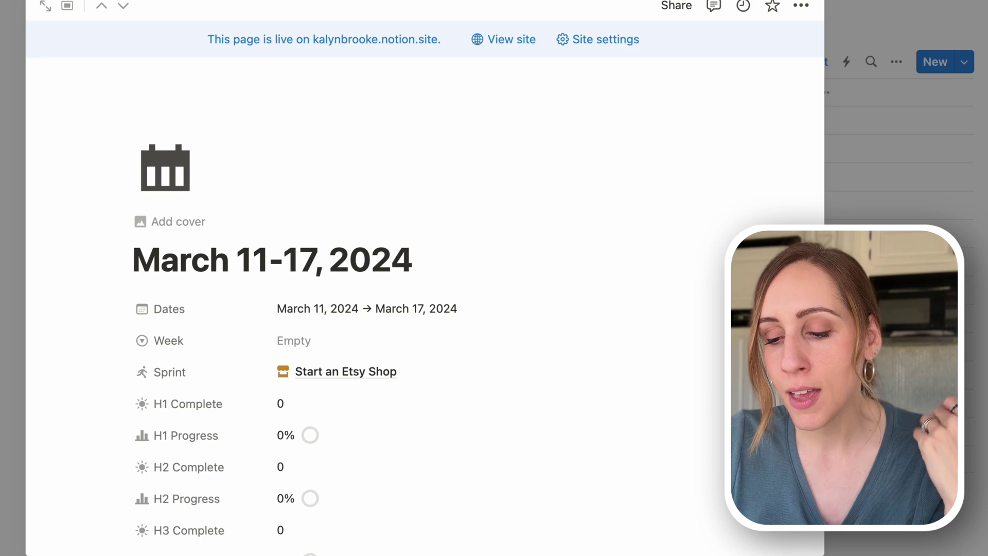
{"action": "key", "text": "Escape"}
{"action": "key", "text": "alt+Left"}
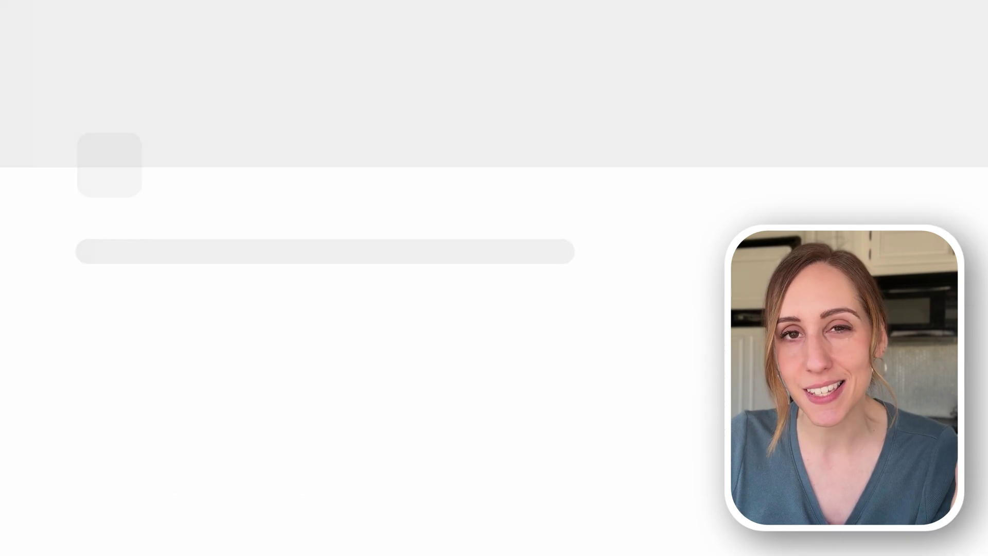
Check the Current Week section on the dashboard and go back to the current sprint cards
{"action": "scroll", "coordinate": [706, 283], "scroll_direction": "down", "scroll_amount": 10}
{"action": "scroll", "coordinate": [371, 278], "scroll_direction": "down", "scroll_amount": 8}
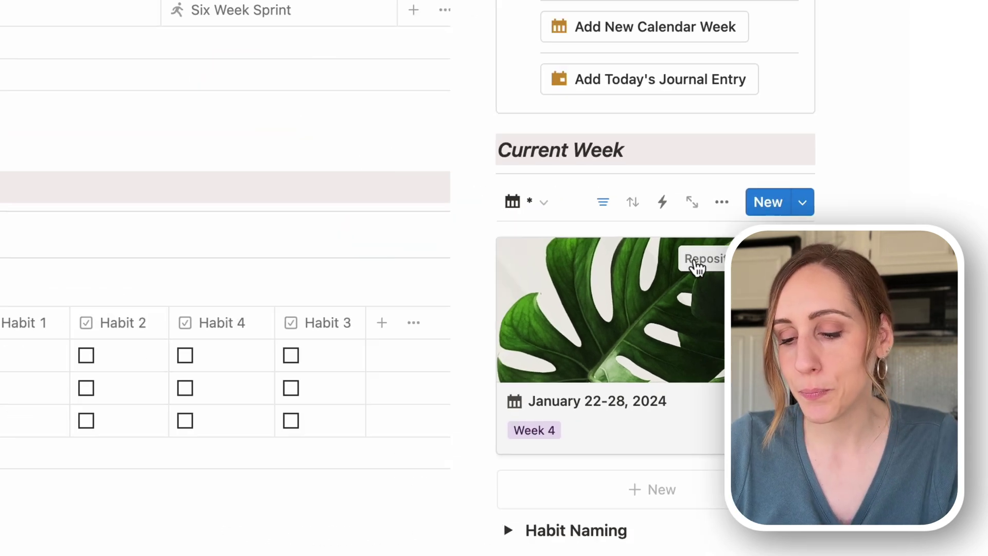
{"action": "scroll", "coordinate": [371, 278], "scroll_direction": "up", "scroll_amount": 5}
{"action": "scroll", "coordinate": [643, 319], "scroll_direction": "up", "scroll_amount": 3}
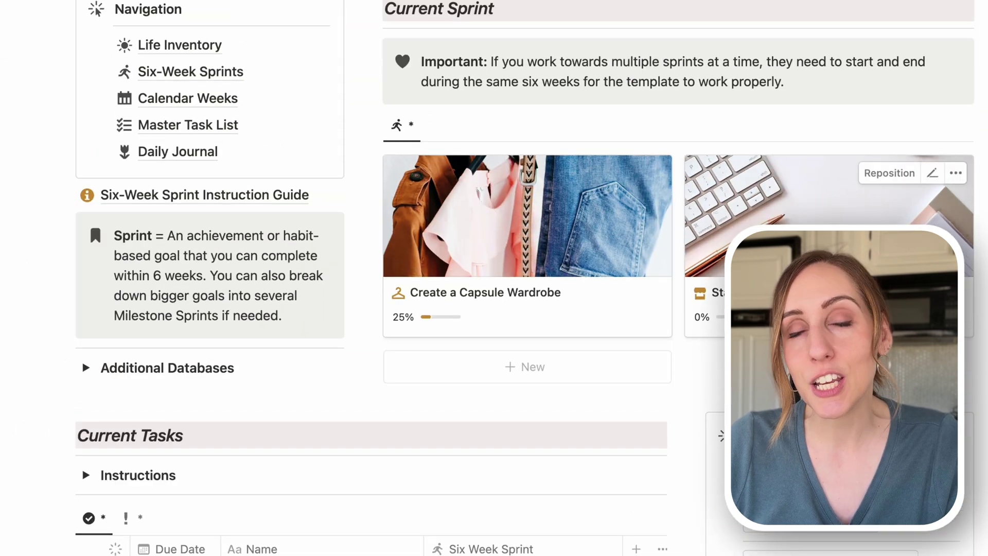
Open the Create a Capsule Wardrobe sprint page and collapse the Instructions toggle above My Why
{"action": "left_click", "coordinate": [642, 319]}
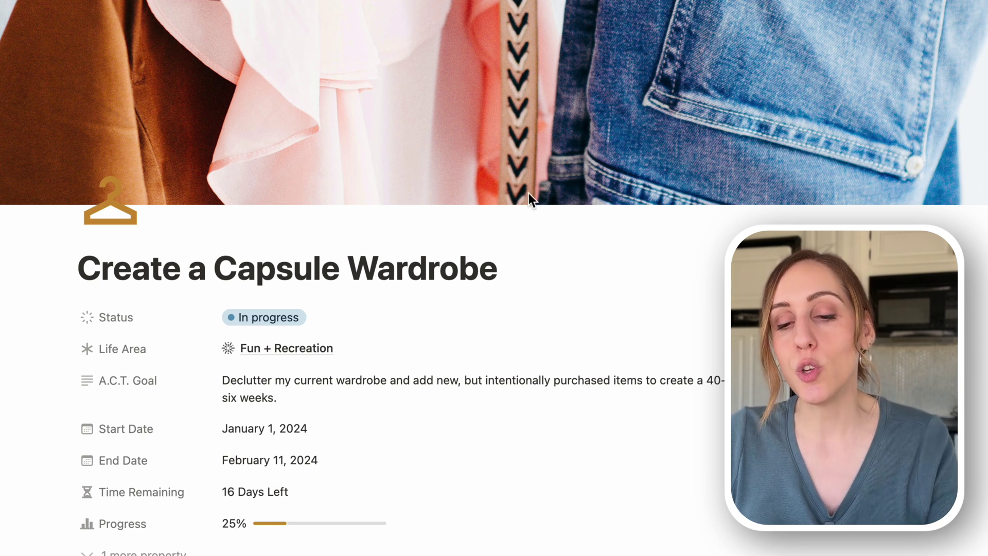
{"action": "scroll", "coordinate": [508, 289], "scroll_direction": "down", "scroll_amount": 5}
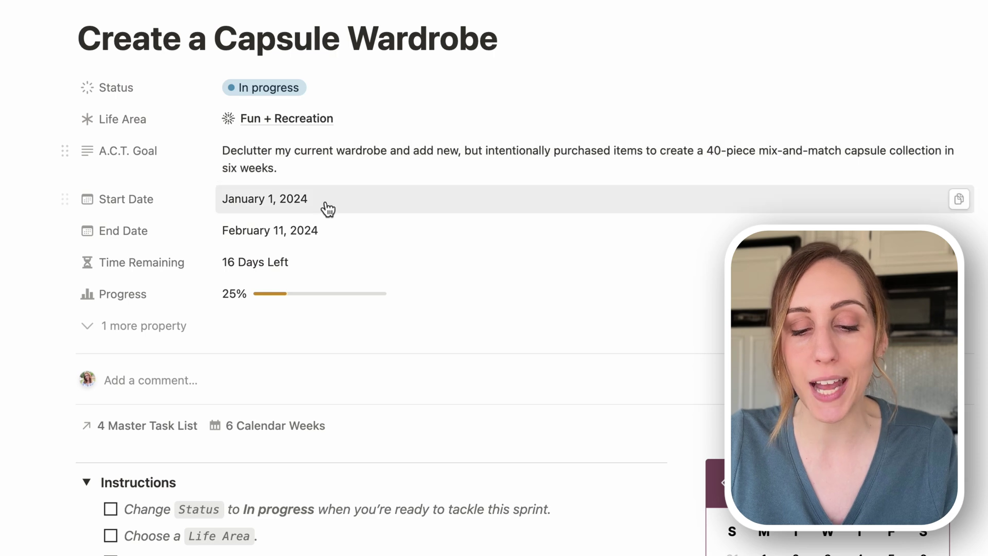
{"action": "left_click", "coordinate": [85, 483]}
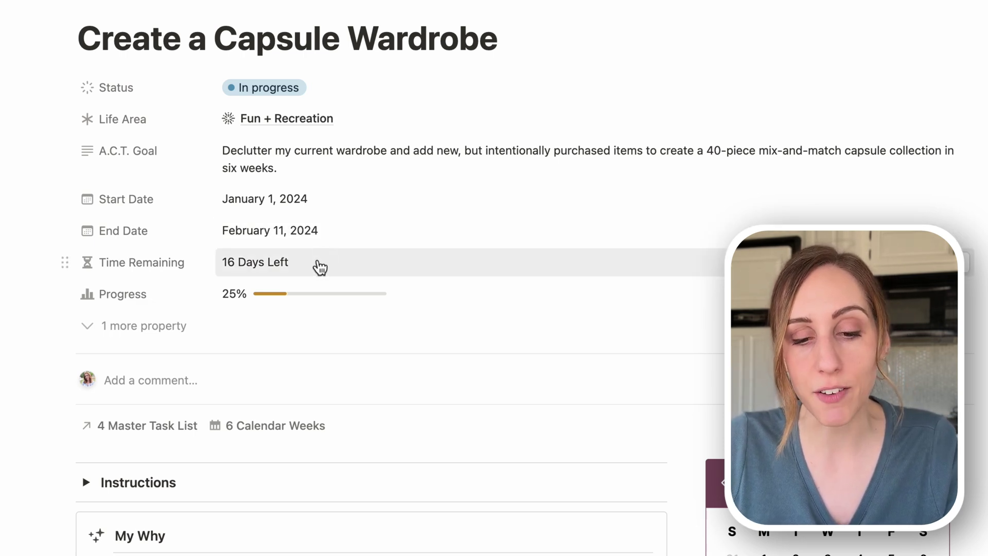
Examine the sprint page's Progress property, its week and celebration sections, and the Project Tasks table
{"action": "scroll", "coordinate": [320, 267], "scroll_direction": "down", "scroll_amount": 5}
{"action": "mouse_move", "coordinate": [313, 137]}
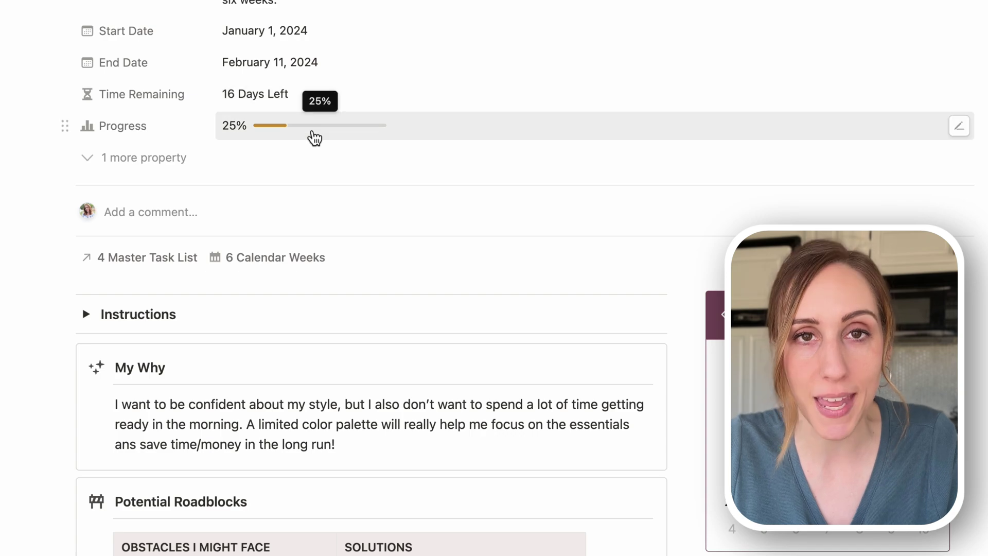
{"action": "scroll", "coordinate": [320, 138], "scroll_direction": "down", "scroll_amount": 20}
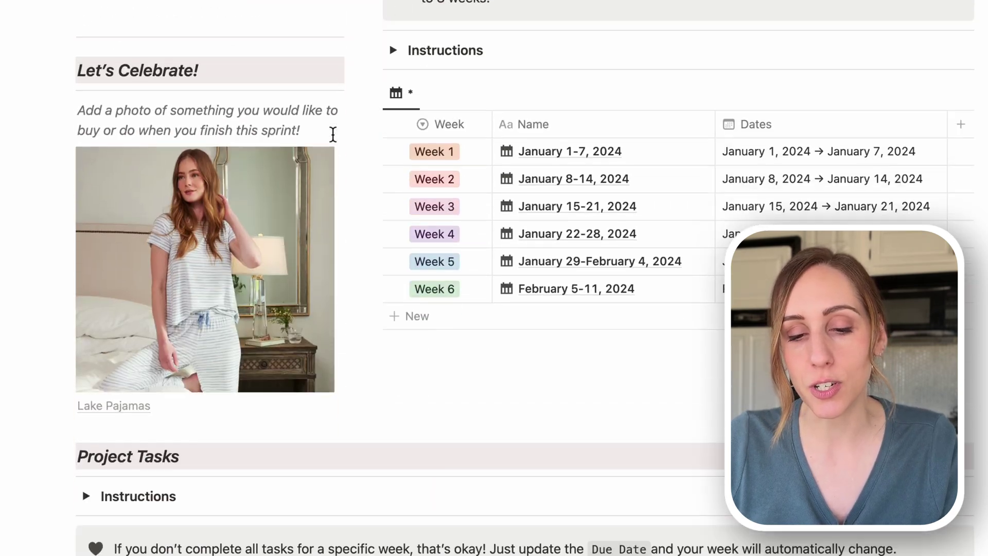
{"action": "scroll", "coordinate": [333, 134], "scroll_direction": "down", "scroll_amount": 1}
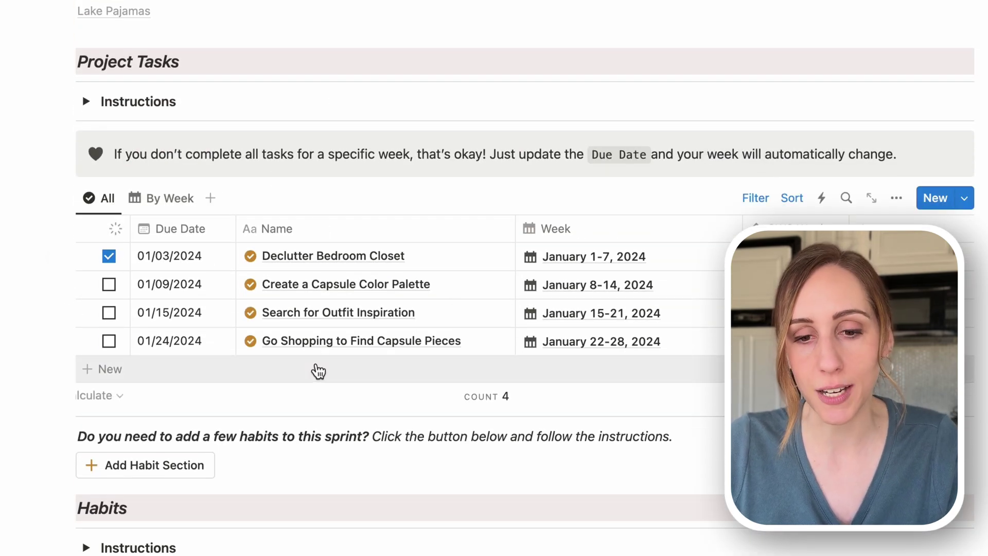
{"action": "scroll", "coordinate": [318, 371], "scroll_direction": "up", "scroll_amount": 20}
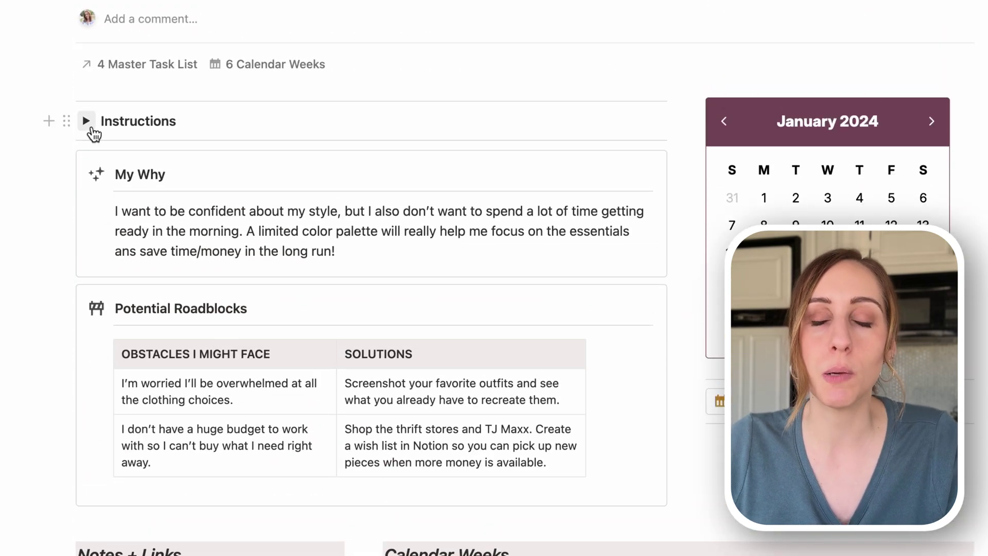
Read the sprint's setup instructions, collapse them, and review the Potential Roadblocks and Calendar Weeks sections
{"action": "left_click", "coordinate": [86, 122]}
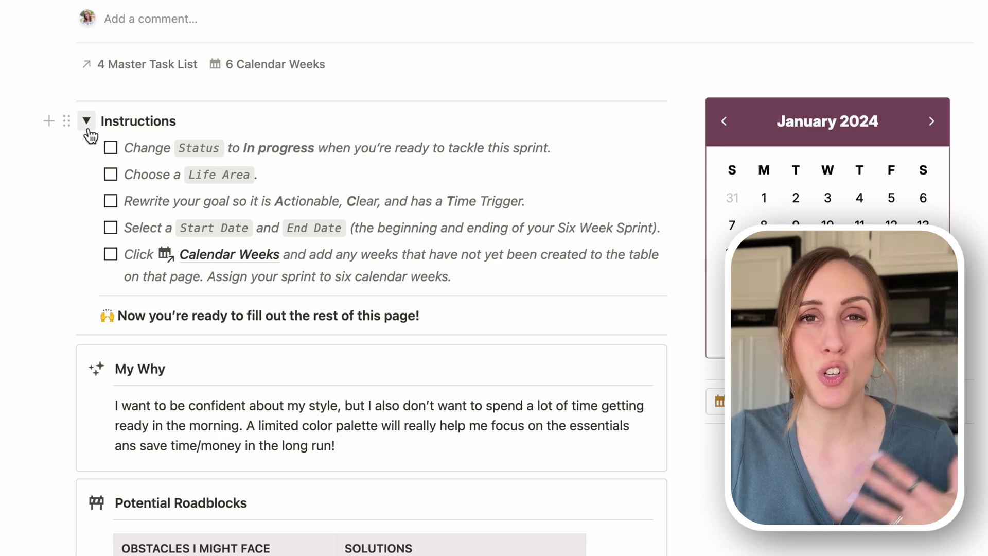
{"action": "left_click", "coordinate": [86, 121]}
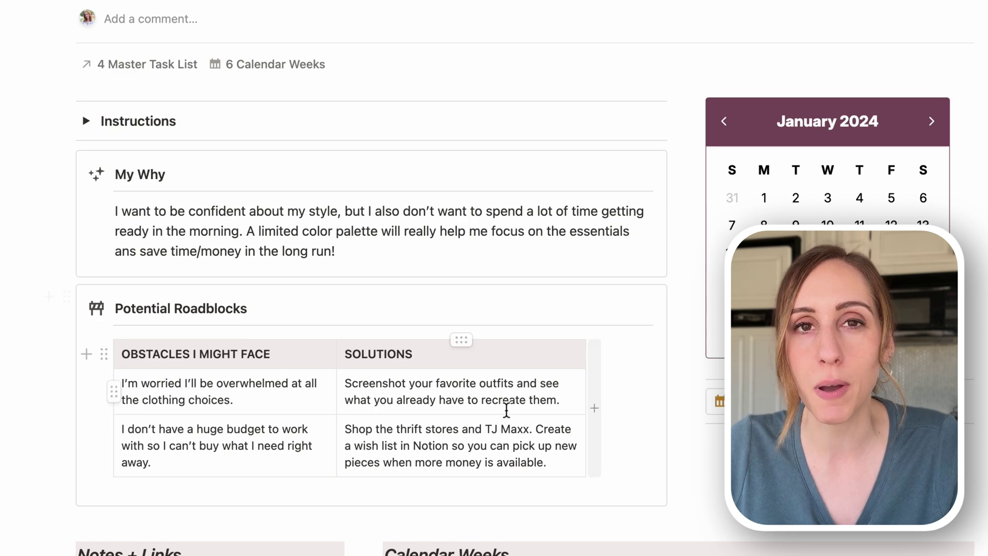
{"action": "scroll", "coordinate": [543, 380], "scroll_direction": "down", "scroll_amount": 2}
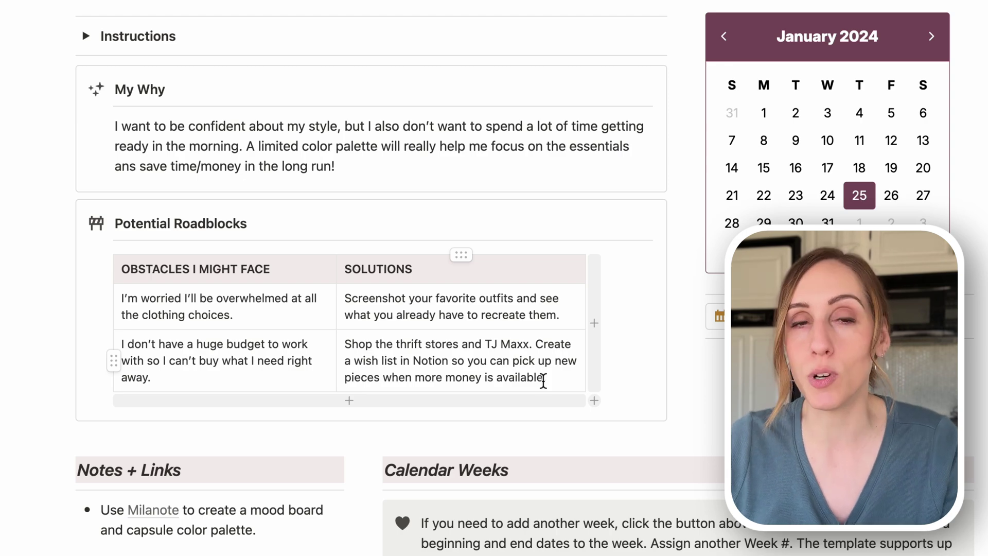
{"action": "scroll", "coordinate": [370, 278], "scroll_direction": "down", "scroll_amount": 10}
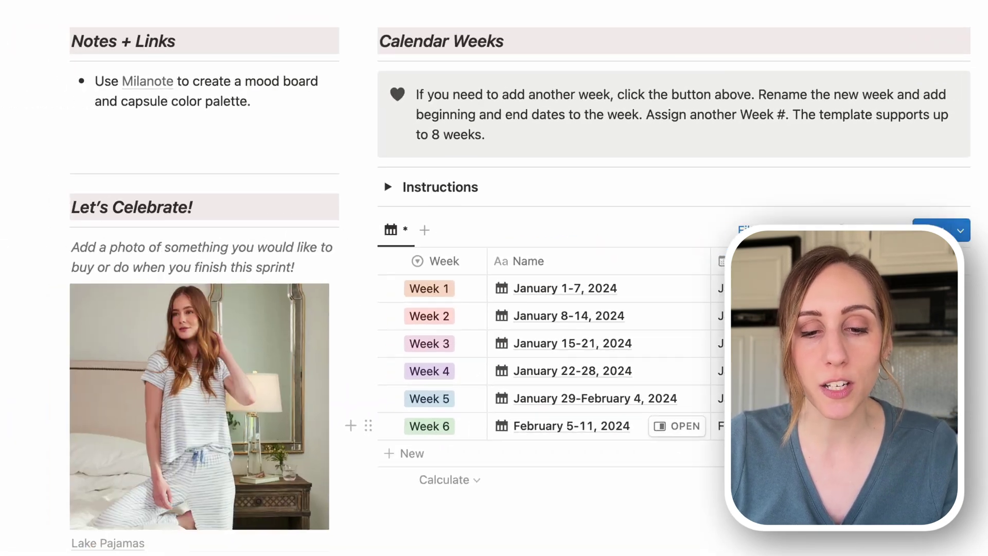
Reopen the setup instructions above My Why to read the Calendar Weeks item, and collapse them again
{"action": "scroll", "coordinate": [111, 165], "scroll_direction": "up", "scroll_amount": 13}
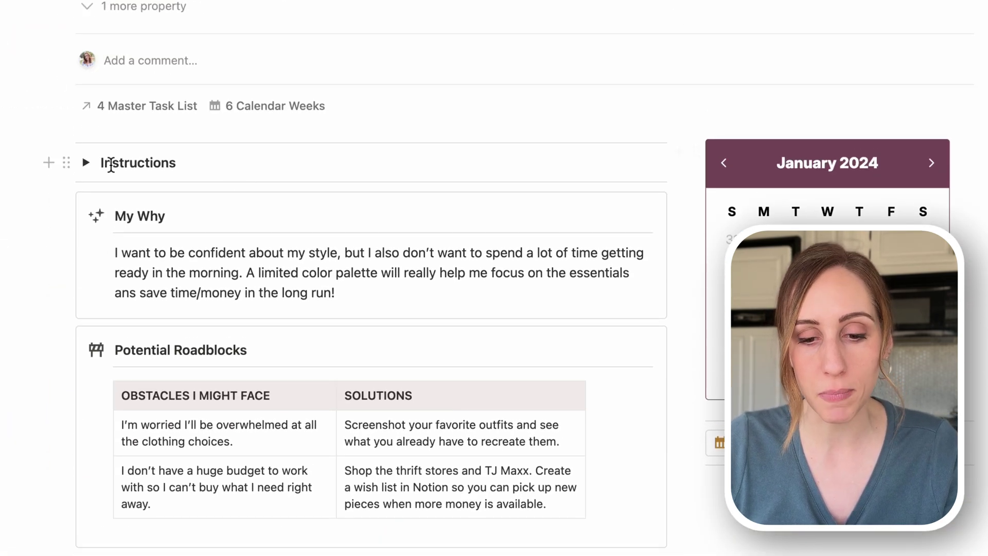
{"action": "left_click", "coordinate": [86, 164]}
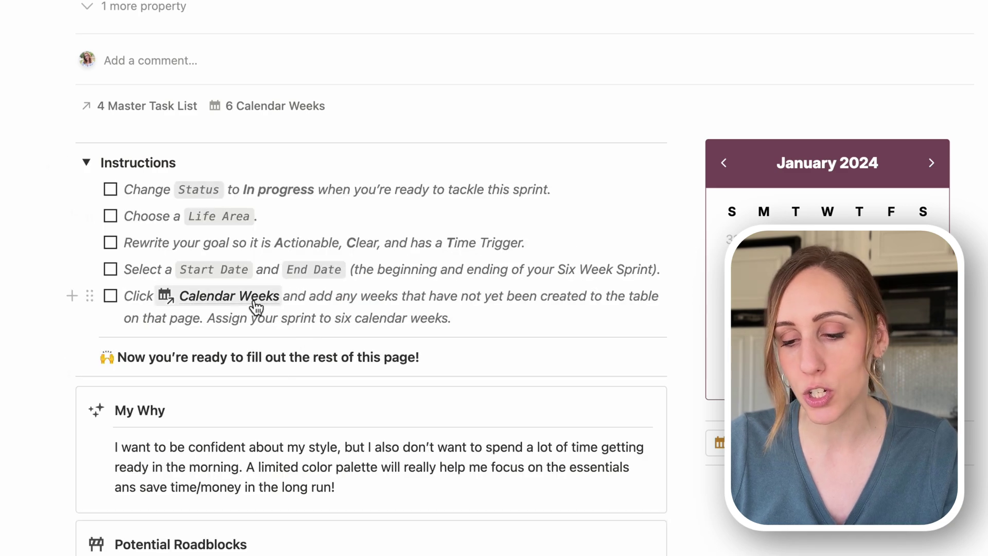
{"action": "left_click", "coordinate": [86, 163]}
Inspect the available Week options for the January 1-7 and February 5-11 rows in the Calendar Weeks table without changing them
{"action": "scroll", "coordinate": [560, 371], "scroll_direction": "down", "scroll_amount": 12}
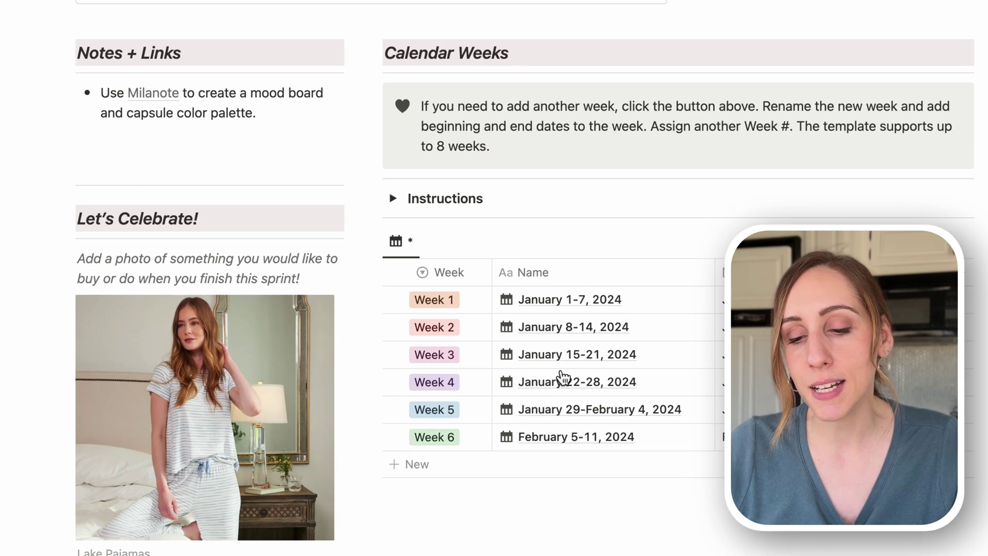
{"action": "left_click", "coordinate": [466, 310]}
{"action": "key", "text": "Up"}
{"action": "key", "text": "Up"}
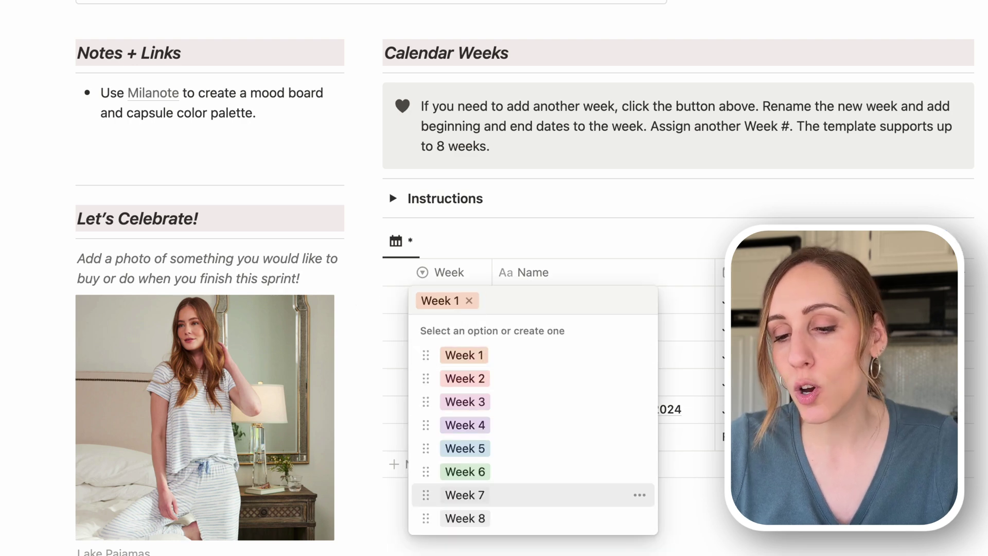
{"action": "key", "text": "Escape"}
{"action": "left_click", "coordinate": [482, 198]}
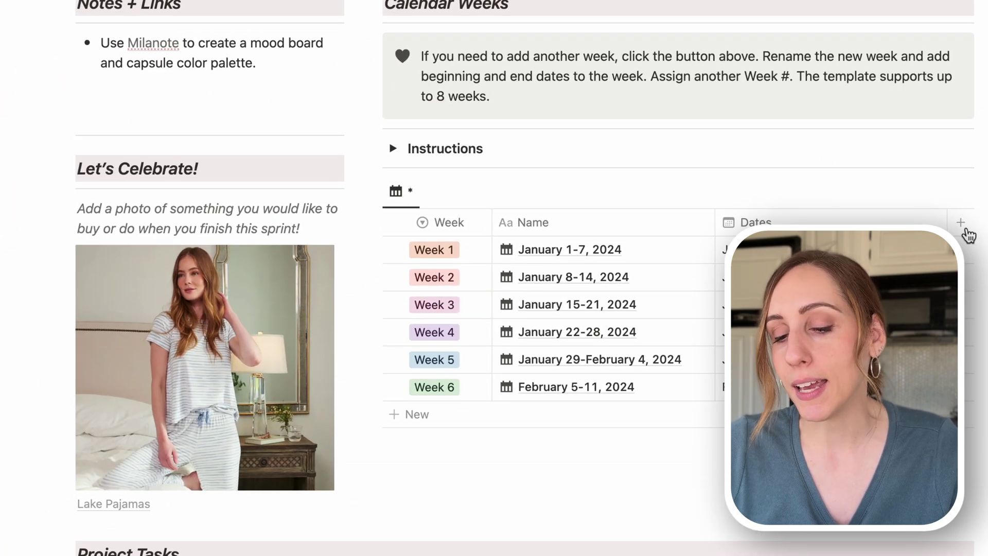
{"action": "left_click", "coordinate": [462, 388]}
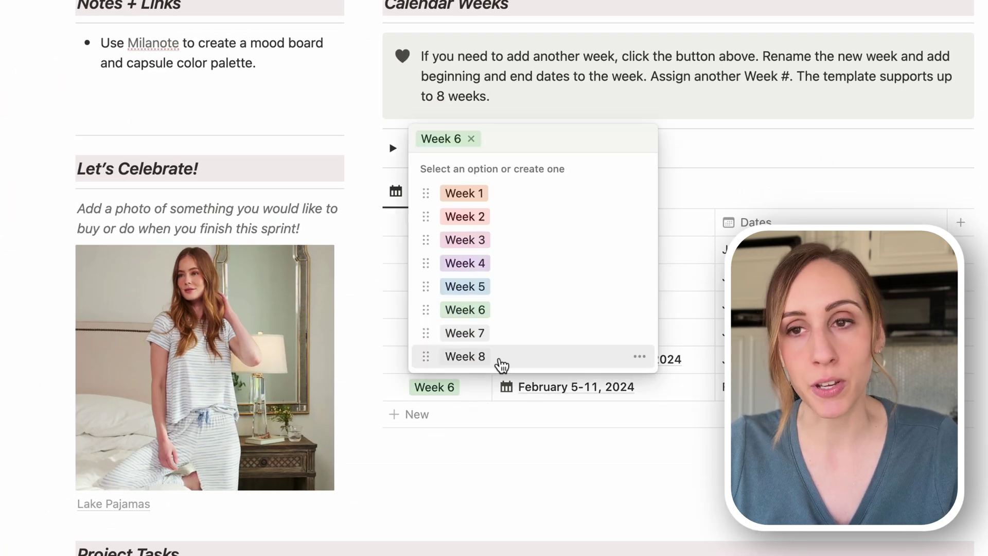
{"action": "key", "text": "Escape"}
Set the due date of the Go Shopping to Find Capsule Pieces project task to January 31, 2024
{"action": "scroll", "coordinate": [702, 150], "scroll_direction": "down", "scroll_amount": 3}
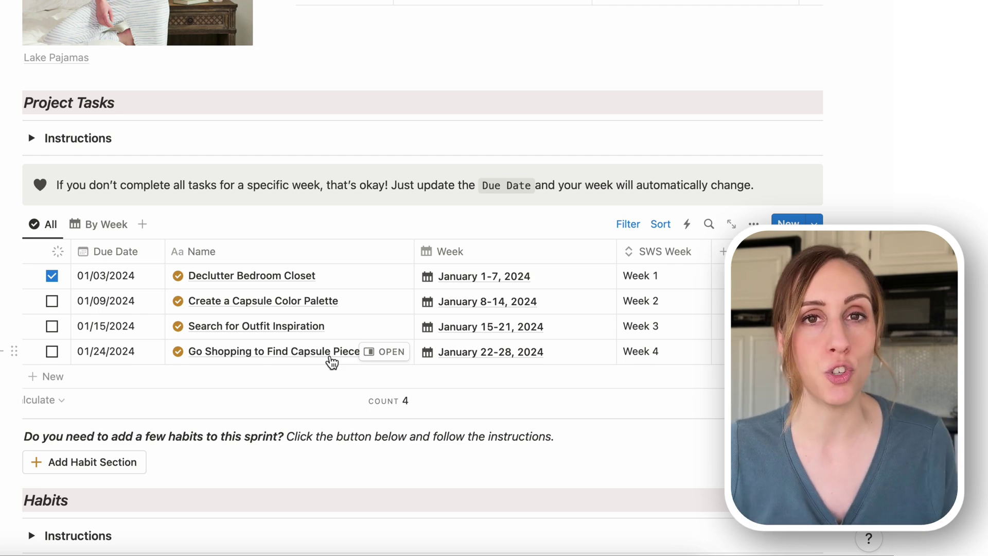
{"action": "left_click", "coordinate": [124, 355]}
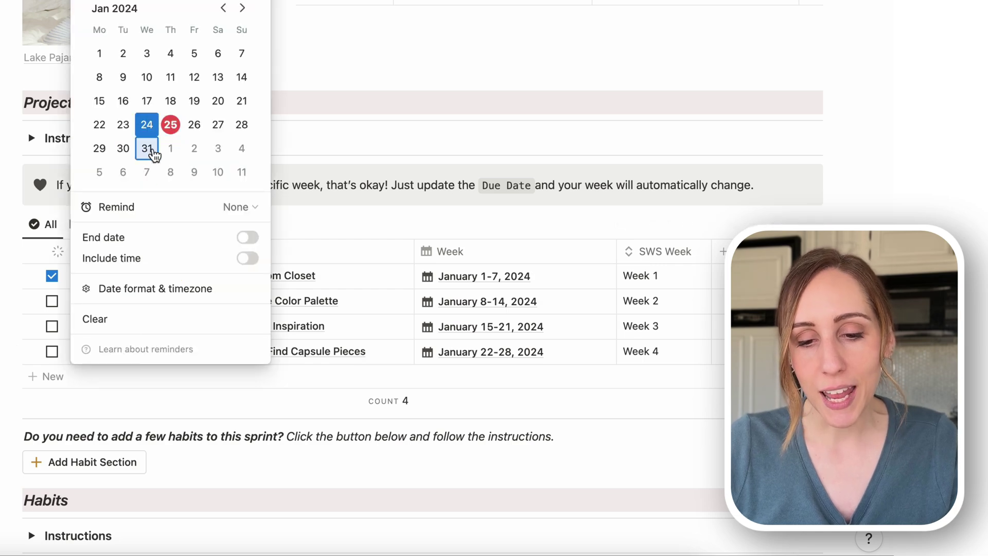
{"action": "left_click", "coordinate": [148, 149]}
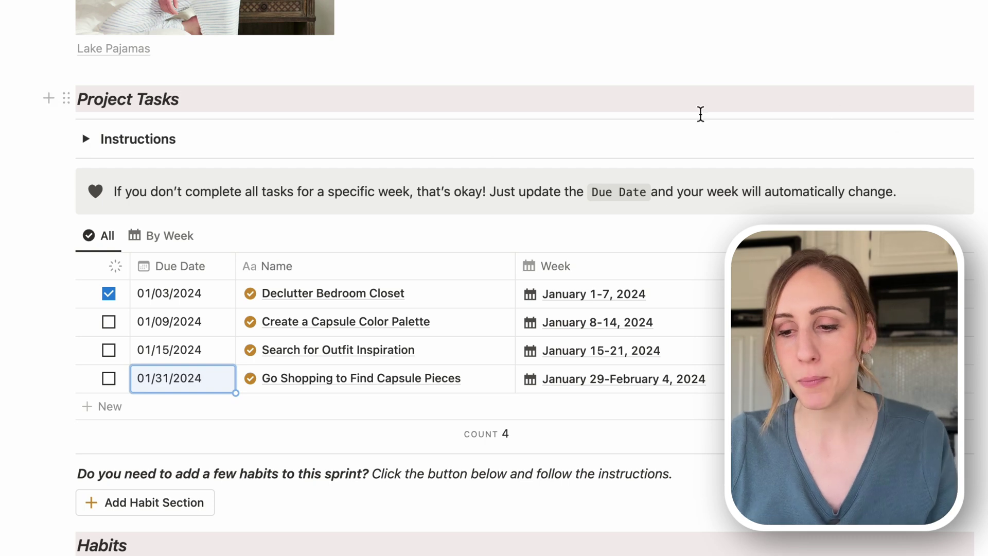
View the project tasks in the By Week board and return to the All table
{"action": "left_click", "coordinate": [142, 237]}
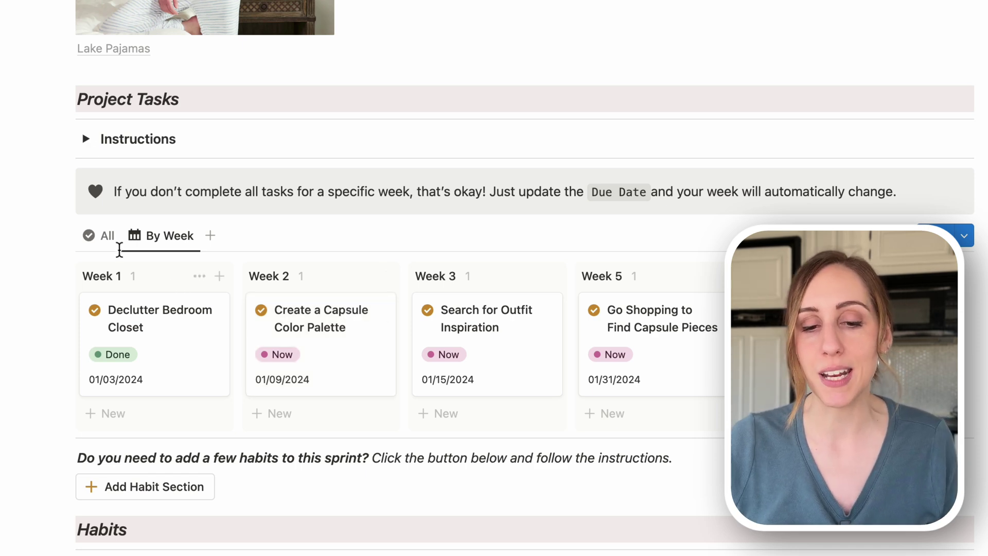
{"action": "left_click", "coordinate": [108, 238]}
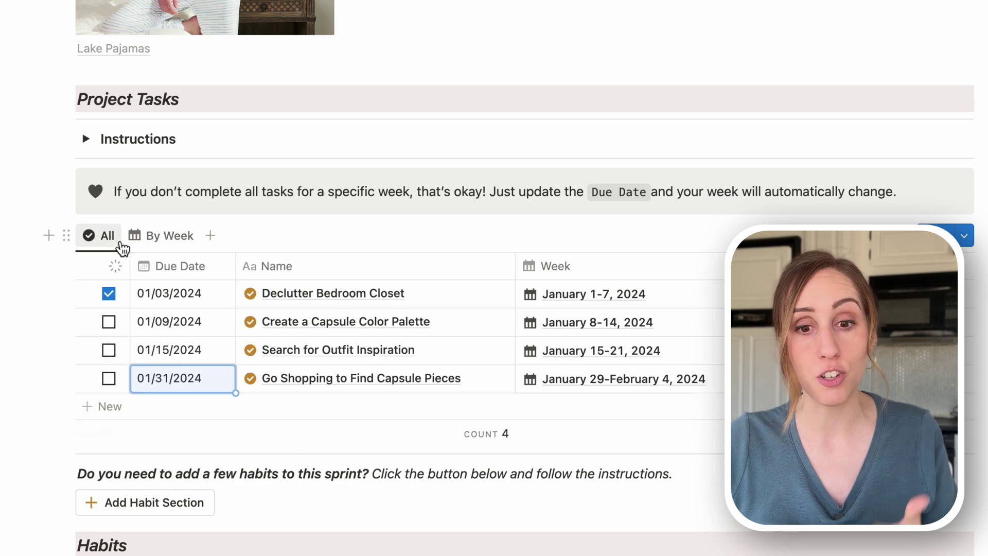
Look over the Habits calendar and the Weekly Progress table below the project tasks
{"action": "scroll", "coordinate": [300, 324], "scroll_direction": "down", "scroll_amount": 4}
{"action": "scroll", "coordinate": [300, 318], "scroll_direction": "down", "scroll_amount": 1}
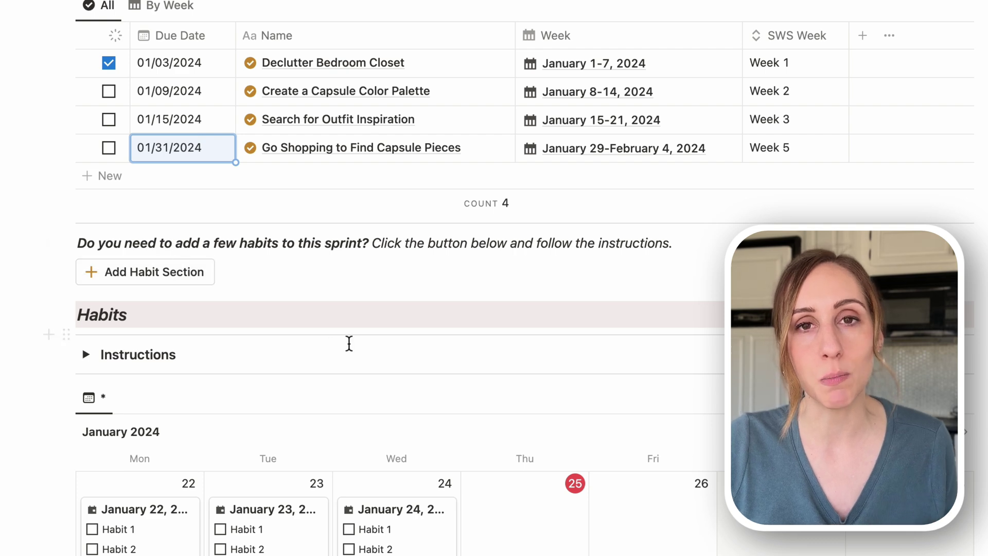
{"action": "scroll", "coordinate": [348, 342], "scroll_direction": "down", "scroll_amount": 6}
{"action": "scroll", "coordinate": [505, 205], "scroll_direction": "down", "scroll_amount": 5}
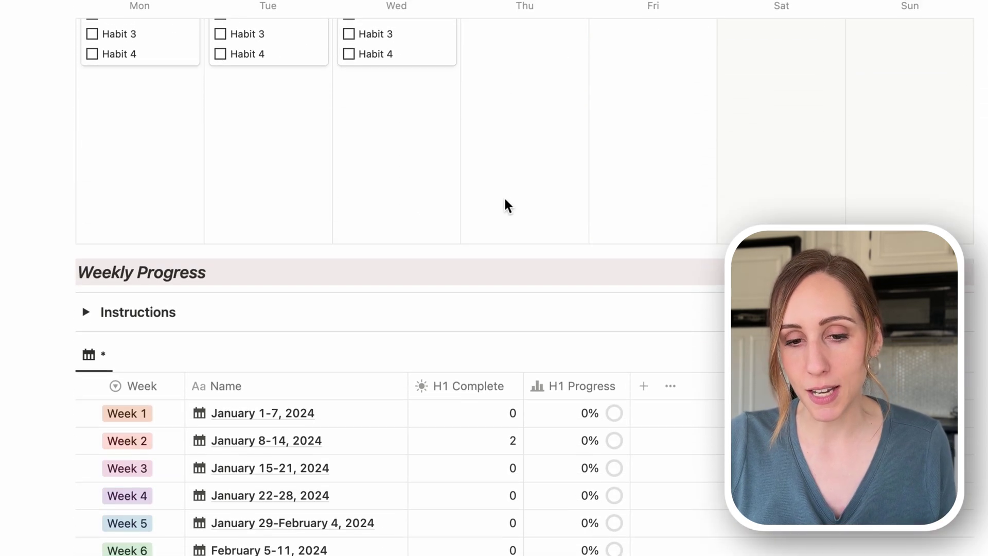
Read the Habits setup instructions, collapse them again, and review the Weekly Progress table
{"action": "scroll", "coordinate": [394, 407], "scroll_direction": "up", "scroll_amount": 8}
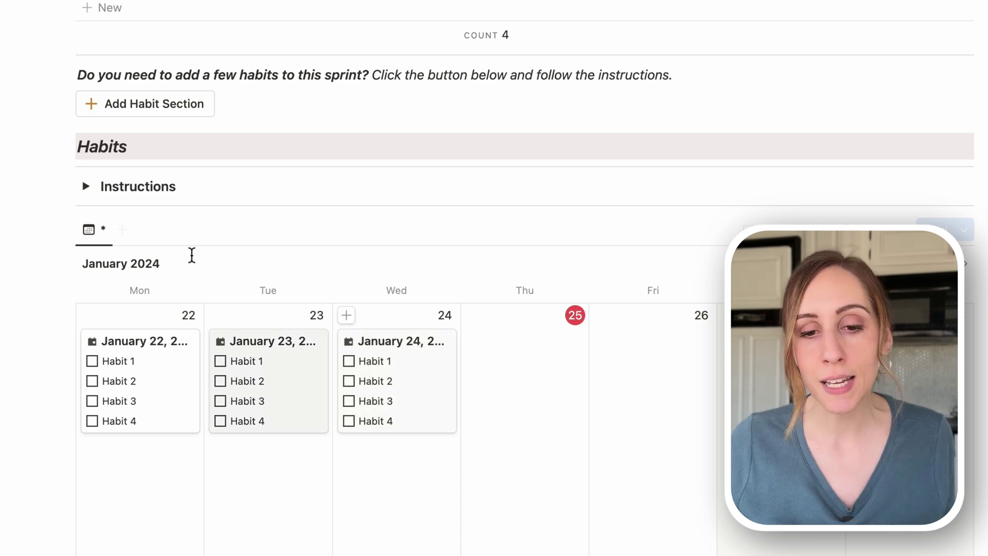
{"action": "left_click", "coordinate": [84, 189]}
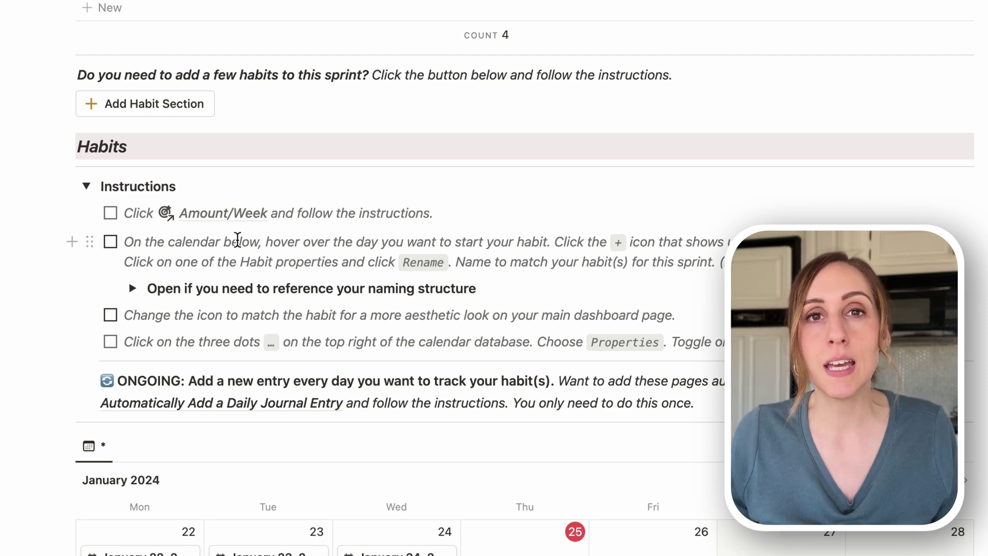
{"action": "left_click", "coordinate": [87, 187]}
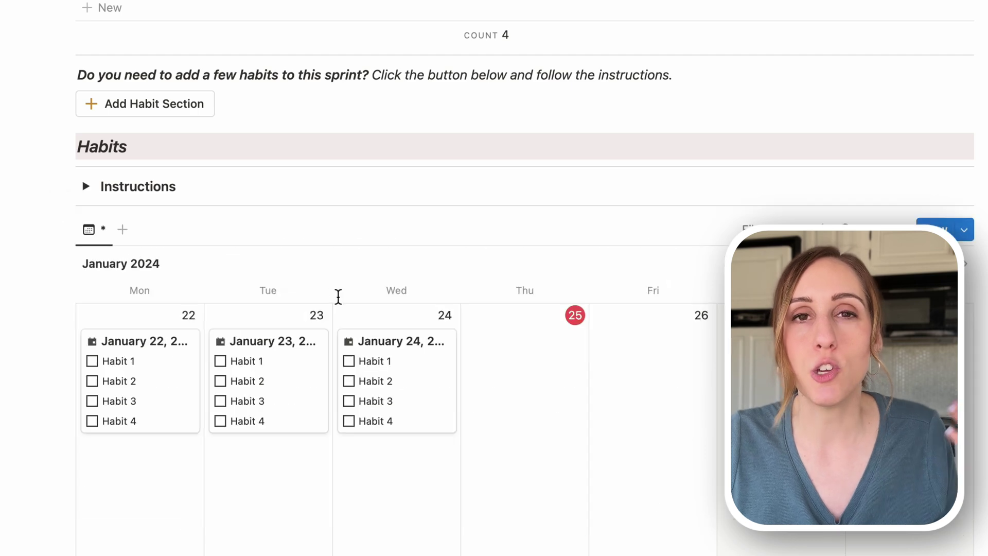
{"action": "scroll", "coordinate": [338, 297], "scroll_direction": "down", "scroll_amount": 10}
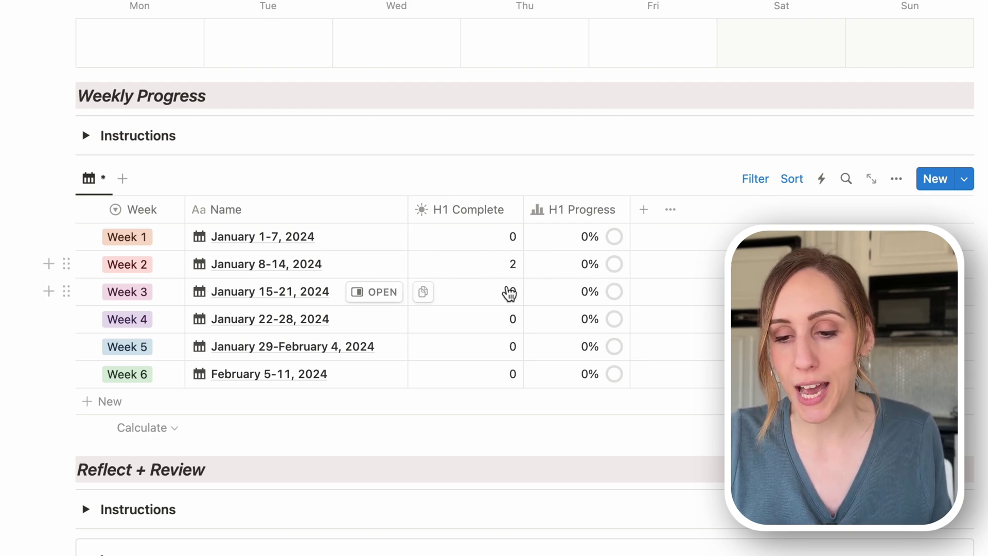
{"action": "scroll", "coordinate": [511, 309], "scroll_direction": "up", "scroll_amount": 5}
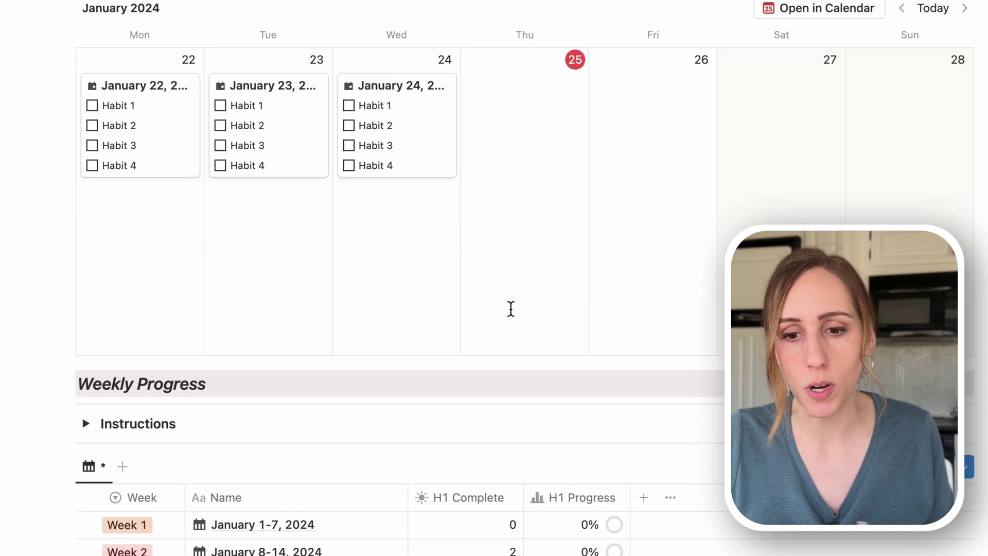
Set the H1 Target to 7 on the Amount/Week page linked in the Habits instructions and return to the sprint page
{"action": "scroll", "coordinate": [511, 309], "scroll_direction": "up", "scroll_amount": 8}
{"action": "left_click", "coordinate": [86, 172]}
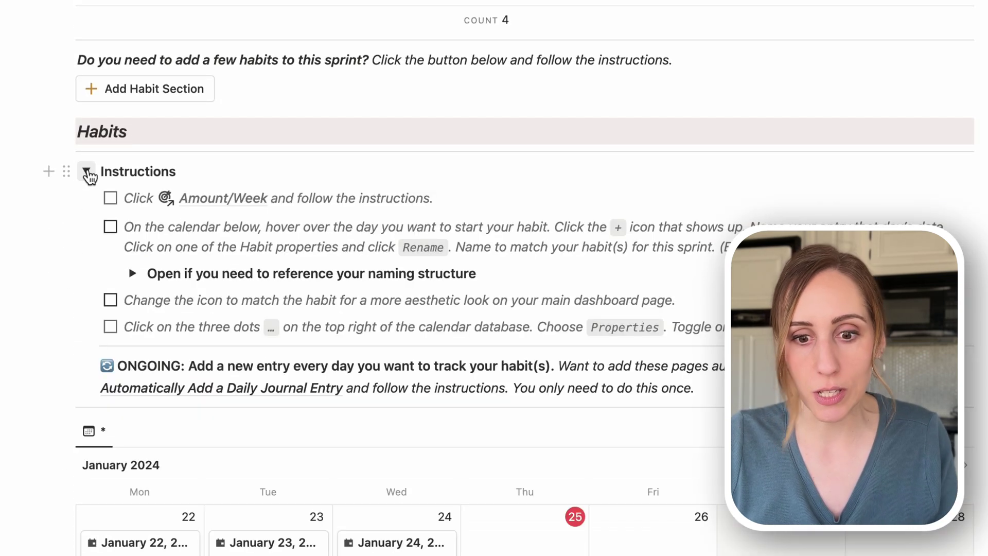
{"action": "mouse_move", "coordinate": [240, 212]}
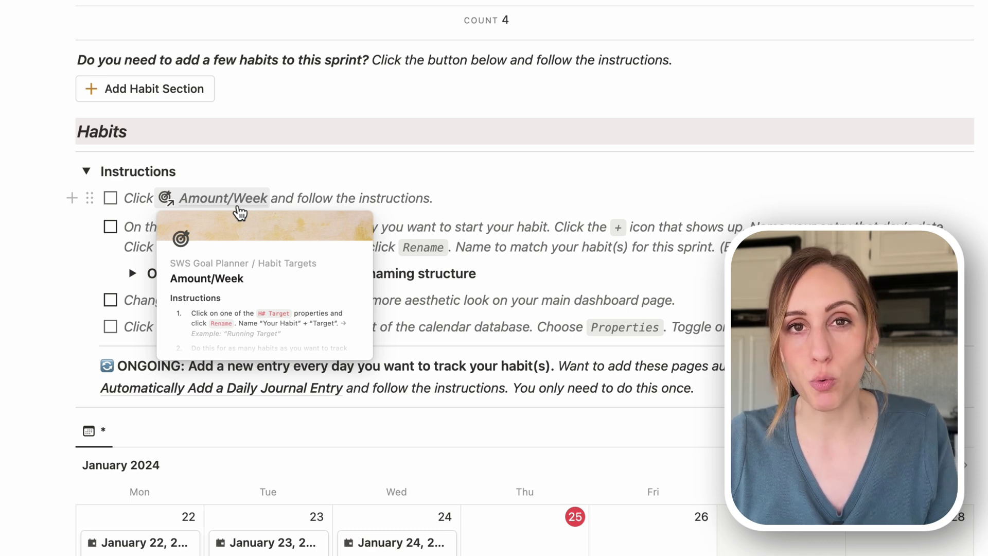
{"action": "left_click", "coordinate": [238, 207]}
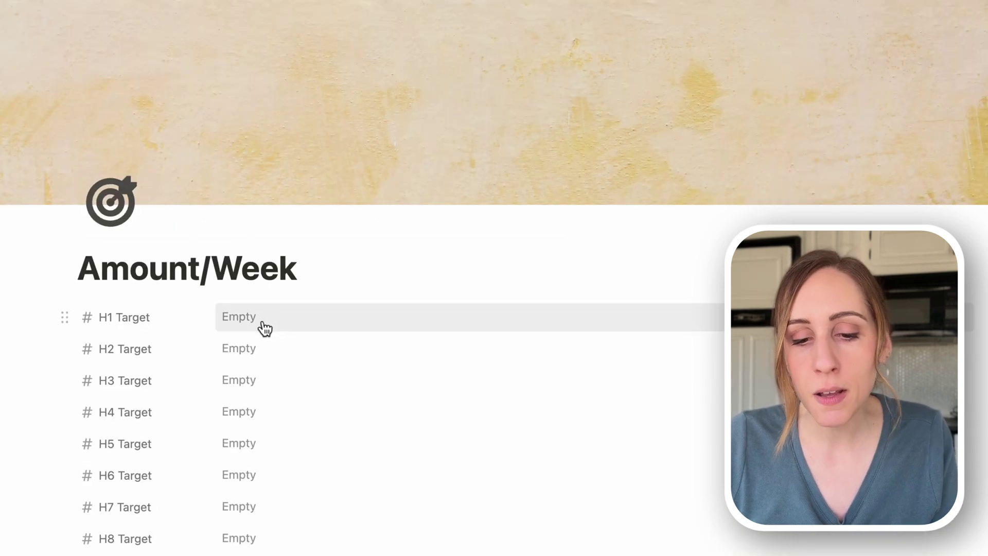
{"action": "left_click", "coordinate": [264, 324]}
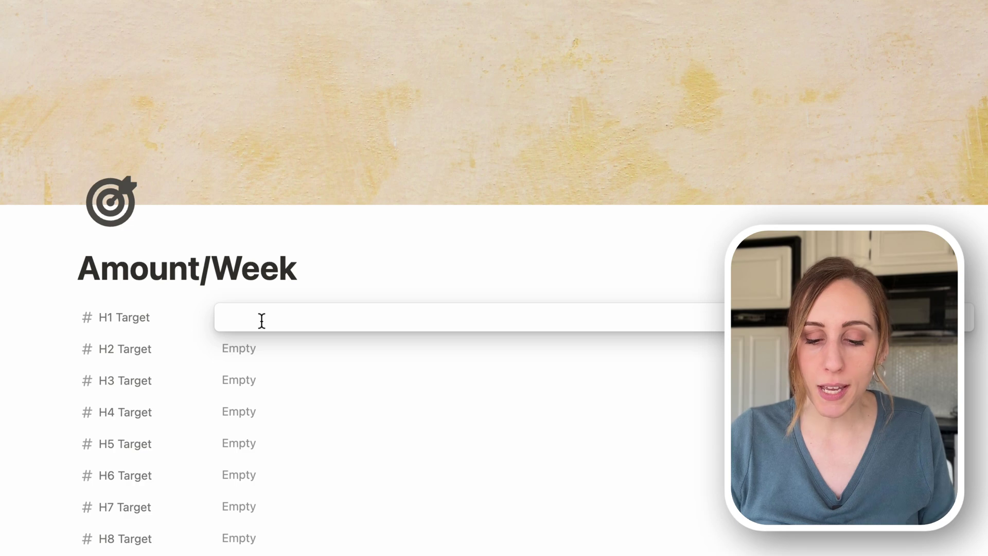
{"action": "type", "text": "7"}
{"action": "left_click", "coordinate": [437, 258]}
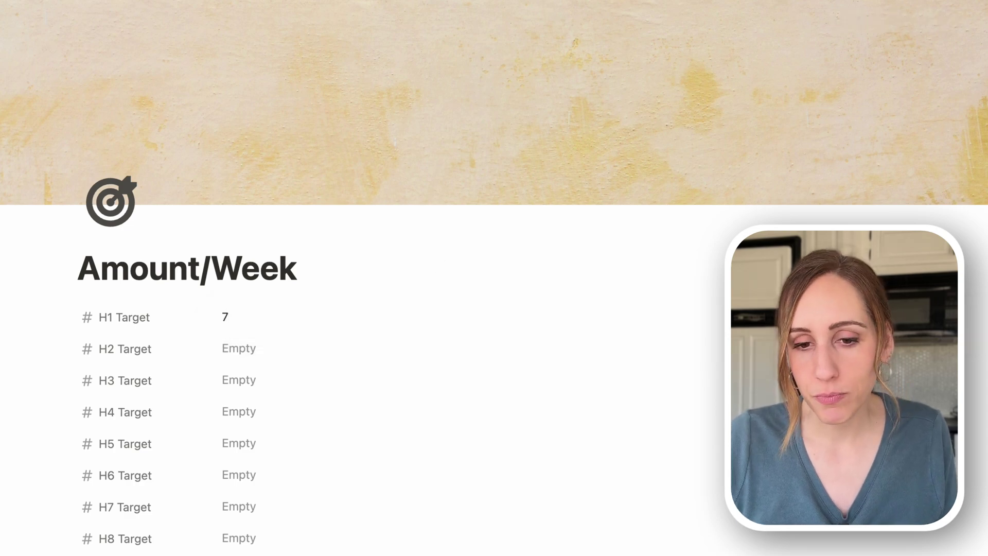
{"action": "key", "text": "super+bracketleft"}
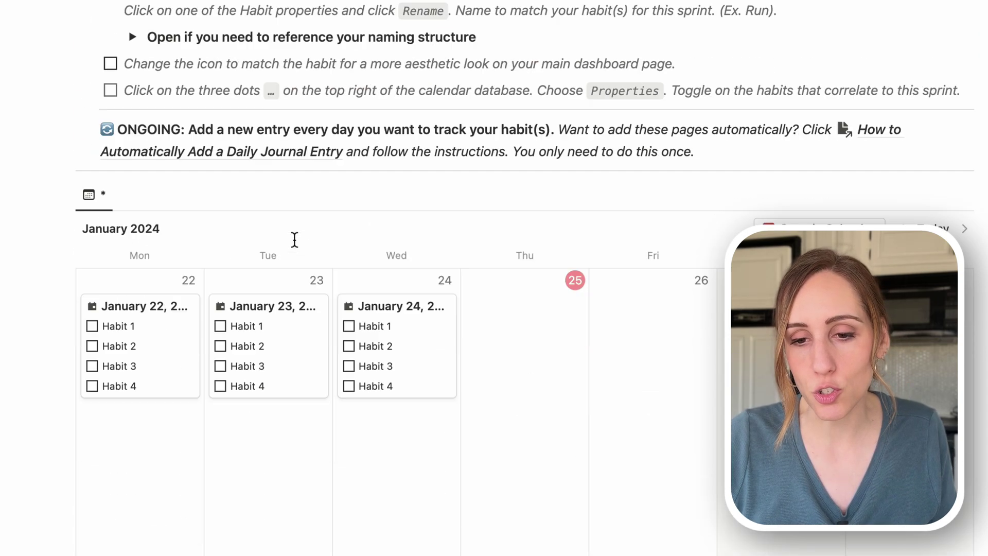
Compare the January 8-14 week in the Habits calendar with its H1 Complete and H1 Progress entries in Weekly Progress
{"action": "scroll", "coordinate": [293, 247], "scroll_direction": "down", "scroll_amount": 10}
{"action": "mouse_move", "coordinate": [356, 310]}
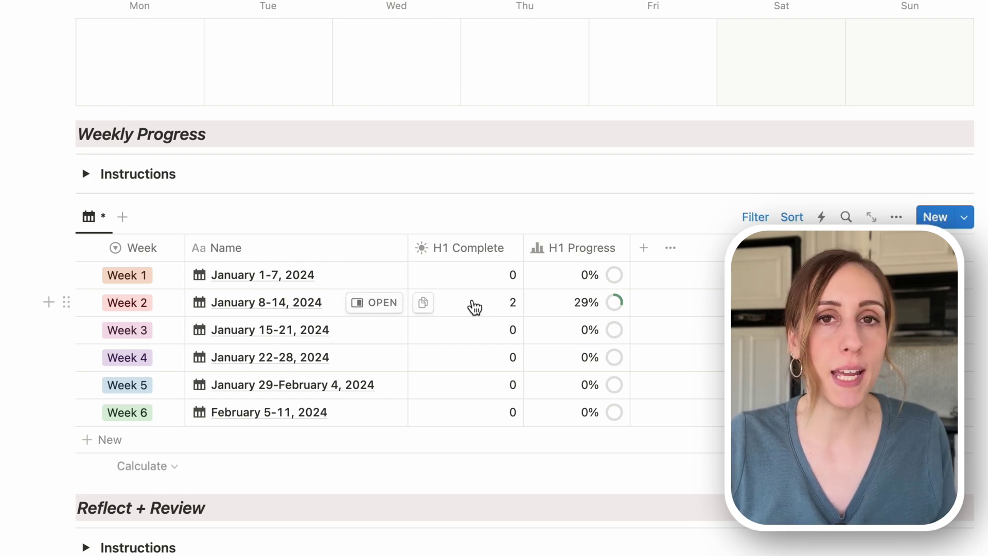
{"action": "scroll", "coordinate": [498, 309], "scroll_direction": "up", "scroll_amount": 3}
{"action": "scroll", "coordinate": [498, 309], "scroll_direction": "up", "scroll_amount": 2}
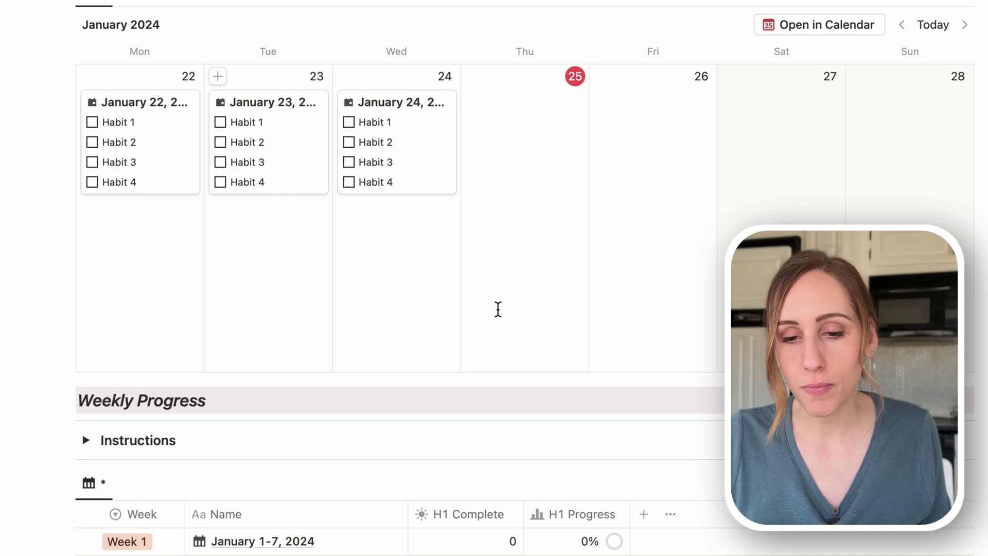
{"action": "left_click", "coordinate": [902, 24]}
{"action": "left_click", "coordinate": [902, 24]}
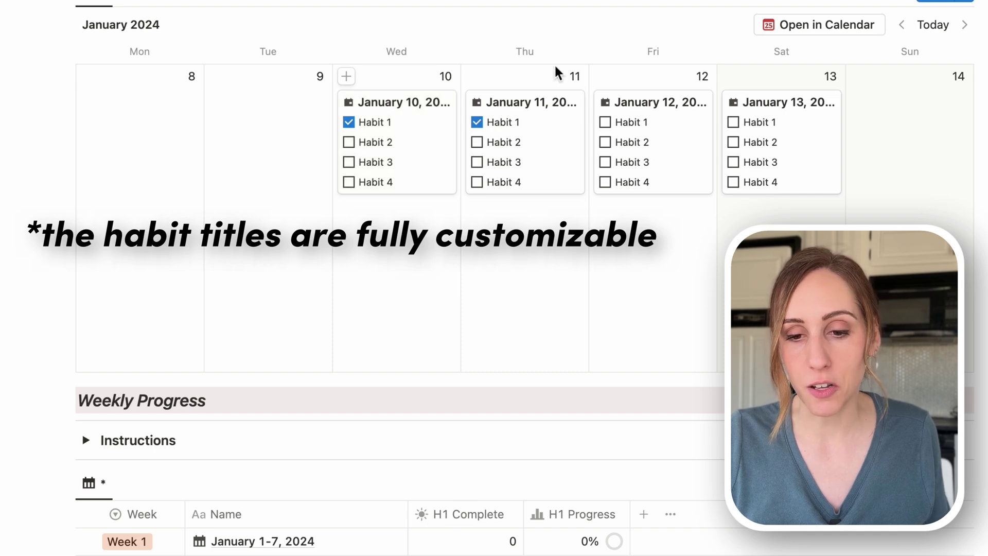
{"action": "scroll", "coordinate": [529, 165], "scroll_direction": "down", "scroll_amount": 4}
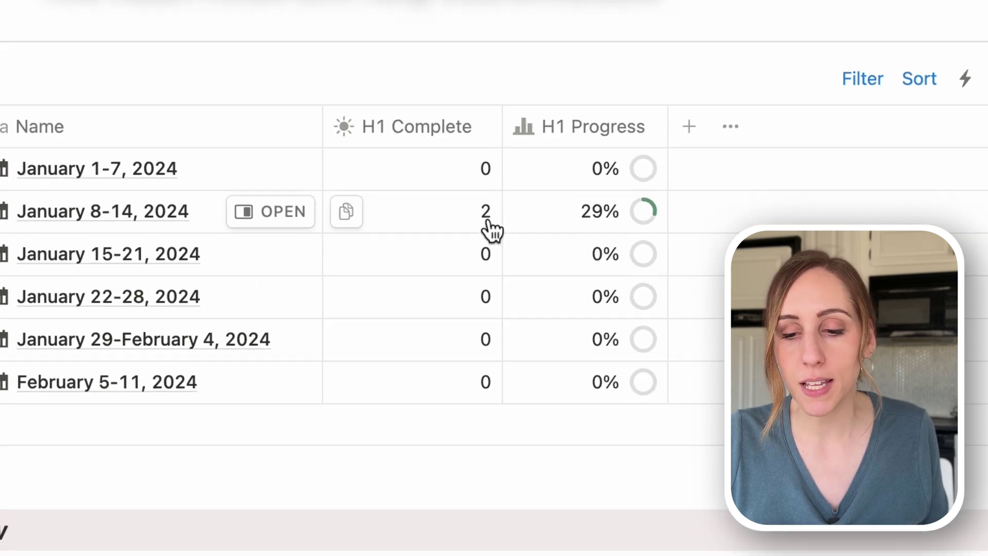
{"action": "mouse_move", "coordinate": [658, 236]}
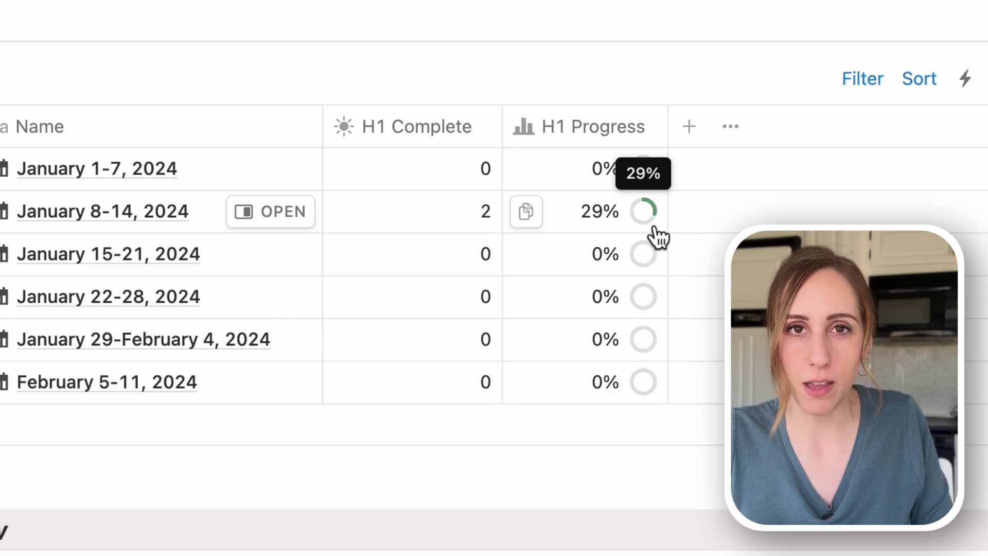
Collapse the Habits instructions and look over the page down to the Reflect + Review section
{"action": "scroll", "coordinate": [658, 234], "scroll_direction": "up", "scroll_amount": 3}
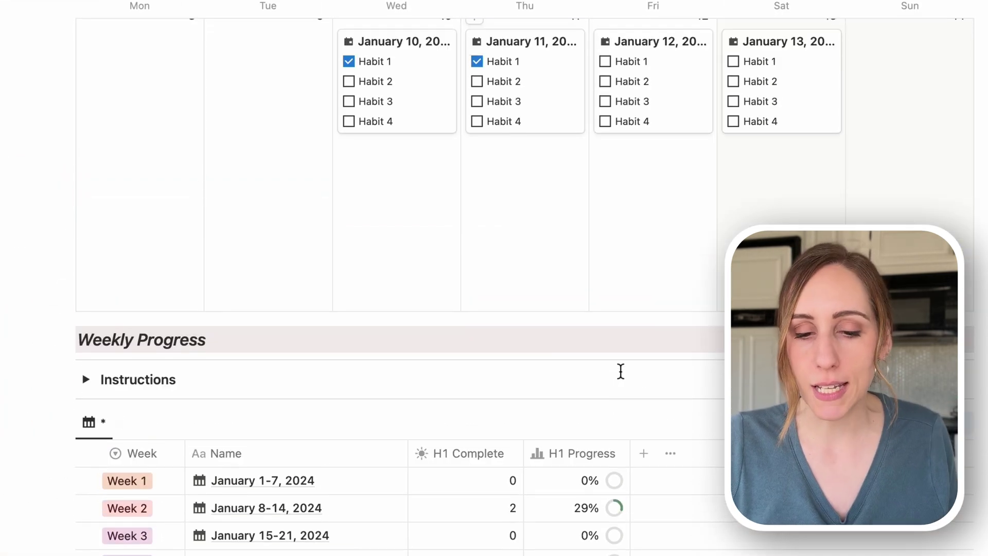
{"action": "scroll", "coordinate": [621, 371], "scroll_direction": "up", "scroll_amount": 4}
{"action": "scroll", "coordinate": [621, 371], "scroll_direction": "up", "scroll_amount": 4}
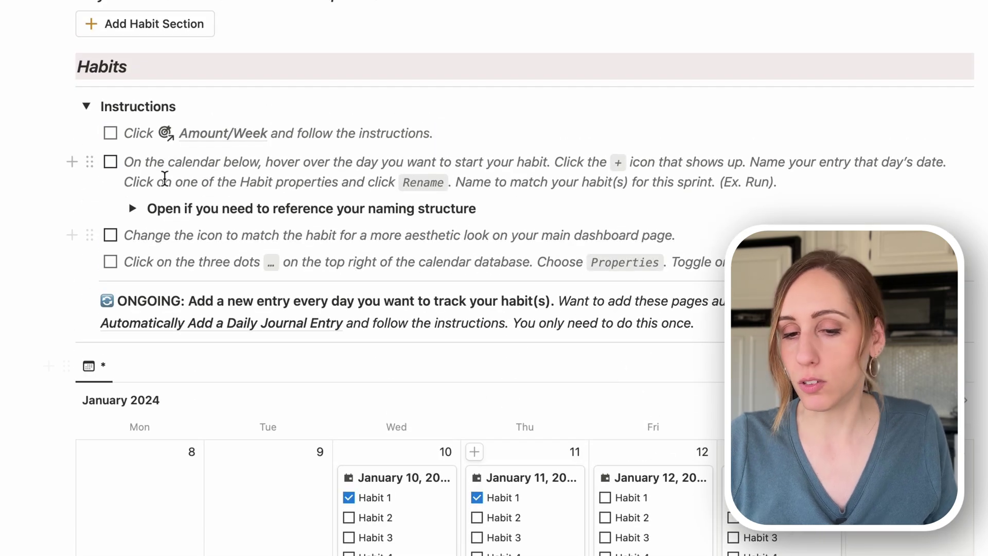
{"action": "left_click", "coordinate": [87, 107]}
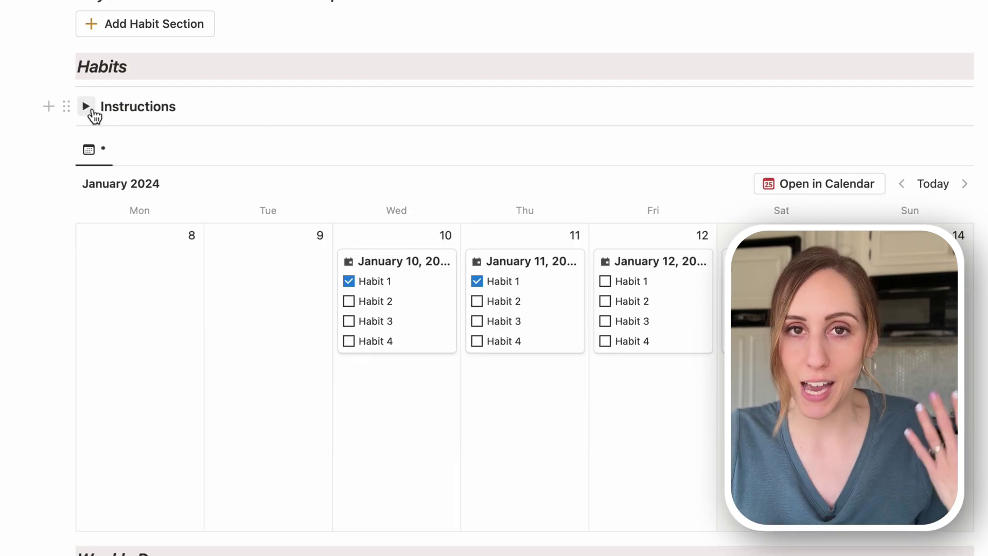
{"action": "scroll", "coordinate": [271, 174], "scroll_direction": "down", "scroll_amount": 5}
{"action": "scroll", "coordinate": [273, 177], "scroll_direction": "down", "scroll_amount": 10}
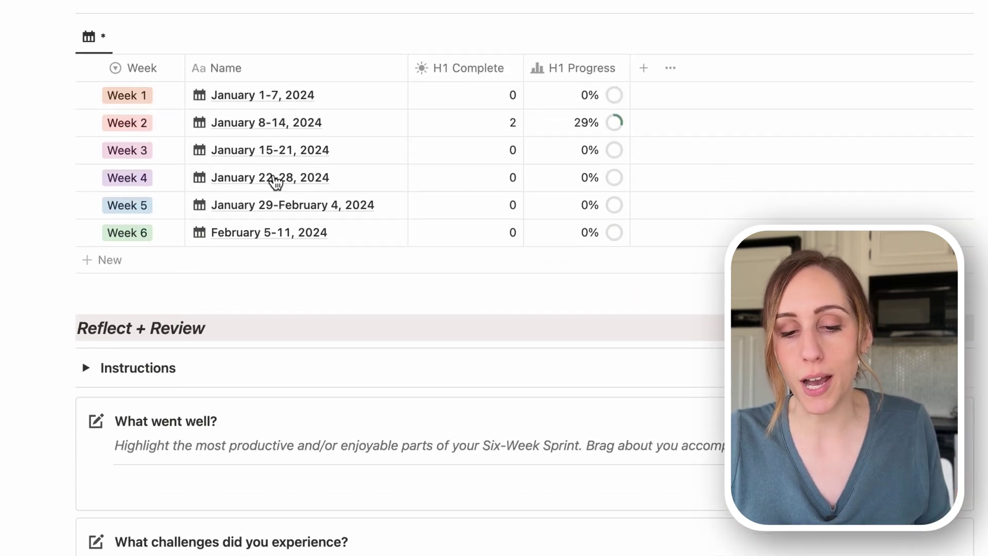